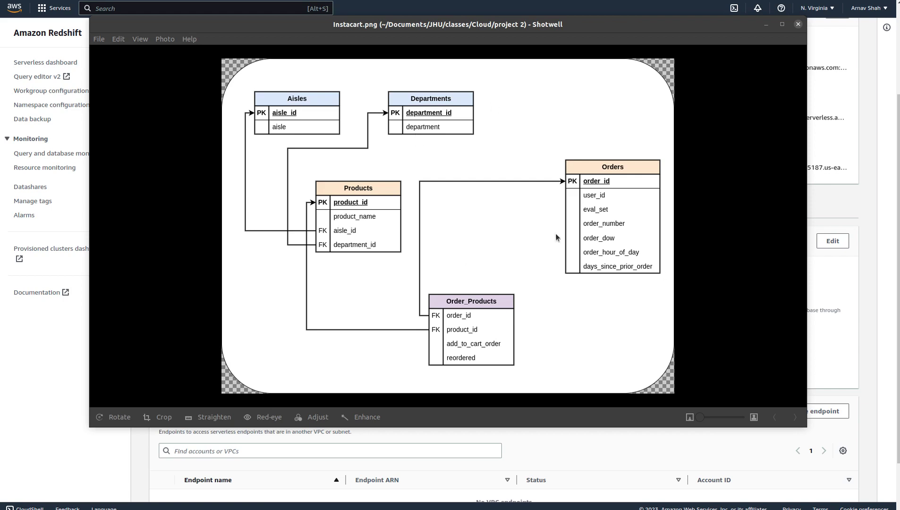
Step: Close the diagram viewer and open the Redshift Serverless dashboard from the Amazon Redshift home page
left_click(765, 25)
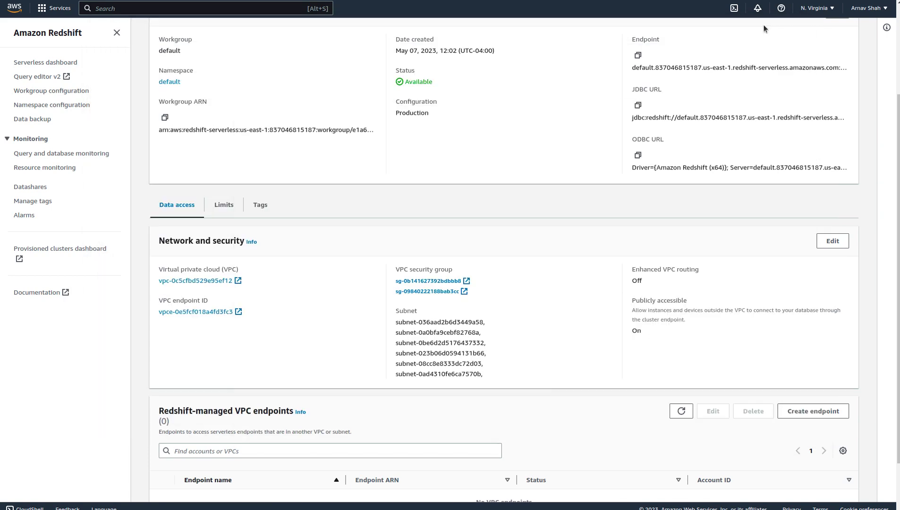
scroll(359, 156, "up", 3)
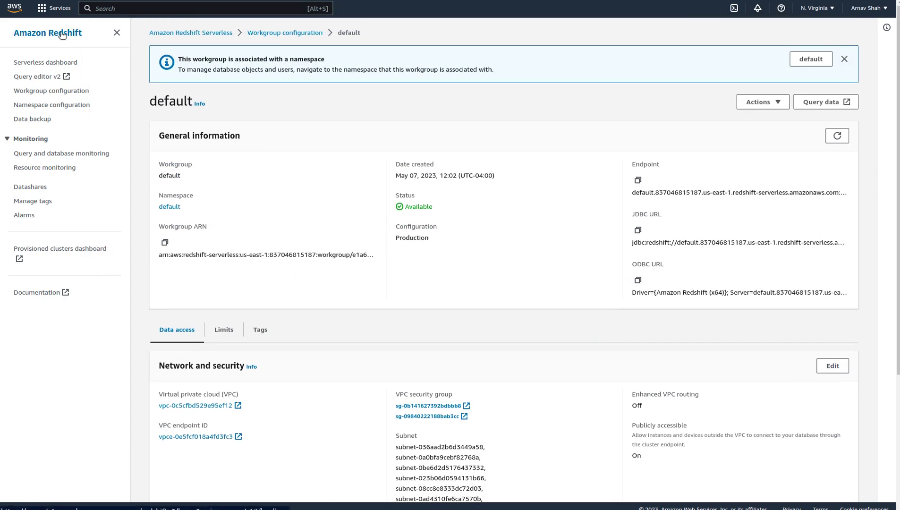
left_click(61, 32)
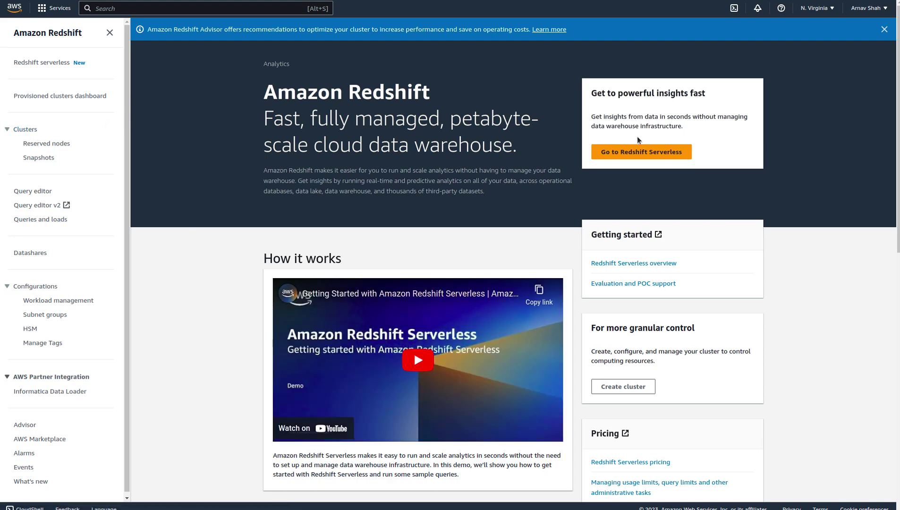
left_click(636, 151)
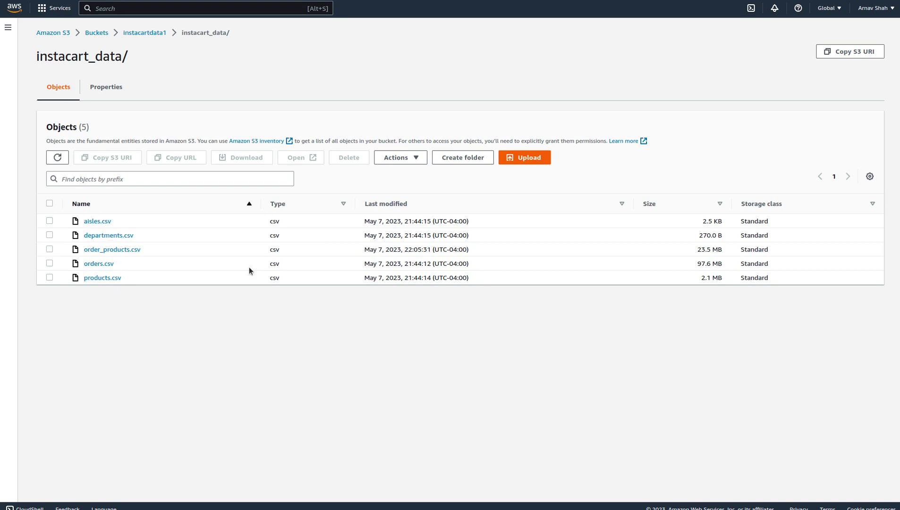
key("alt+Tab")
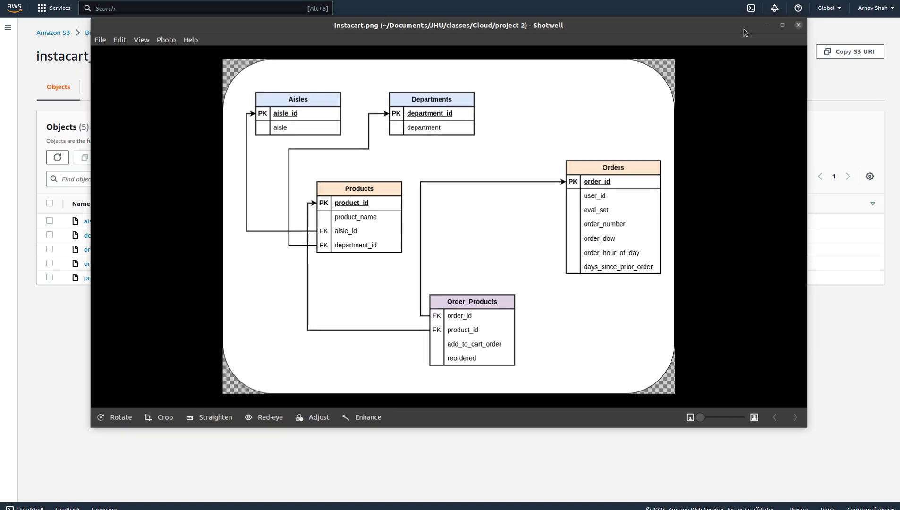
key("alt+Tab")
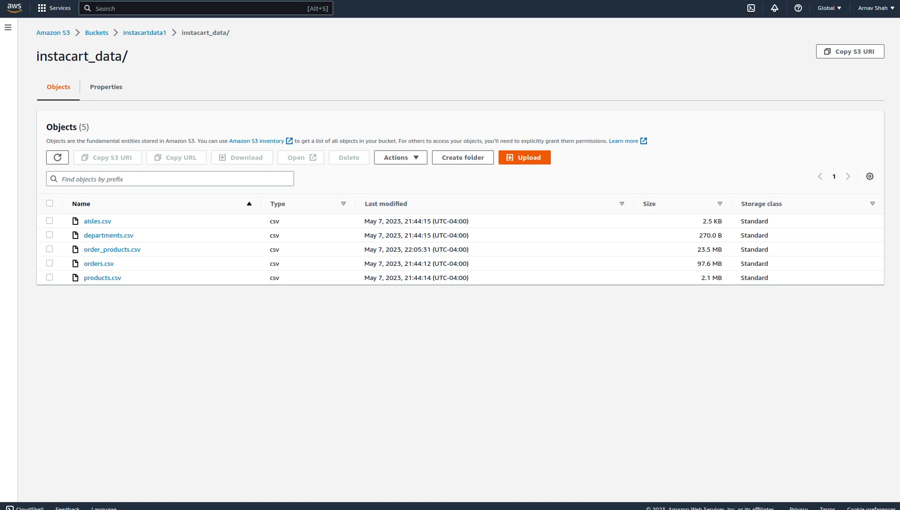
key("ctrl+Tab")
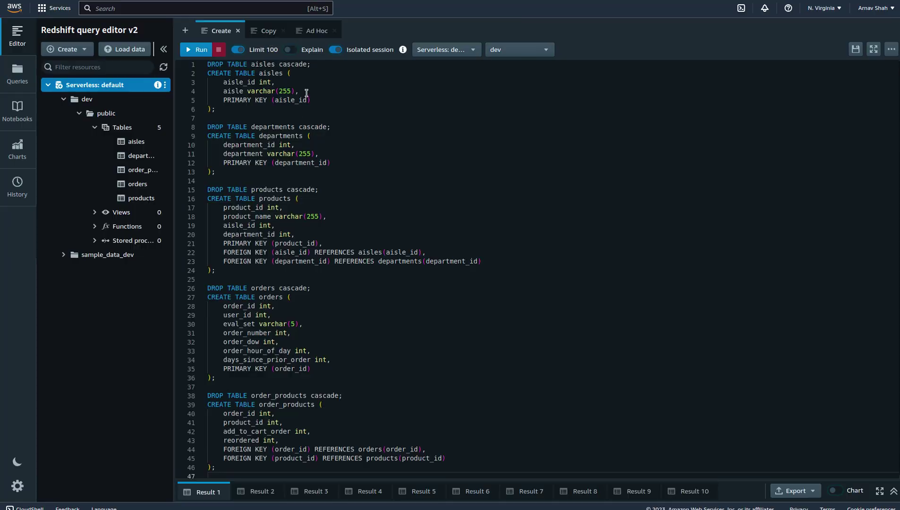
Step: Expand the script results and review Result 1–7, through the DROP TABLE orders cascade warning
scroll(275, 109, "down", 1)
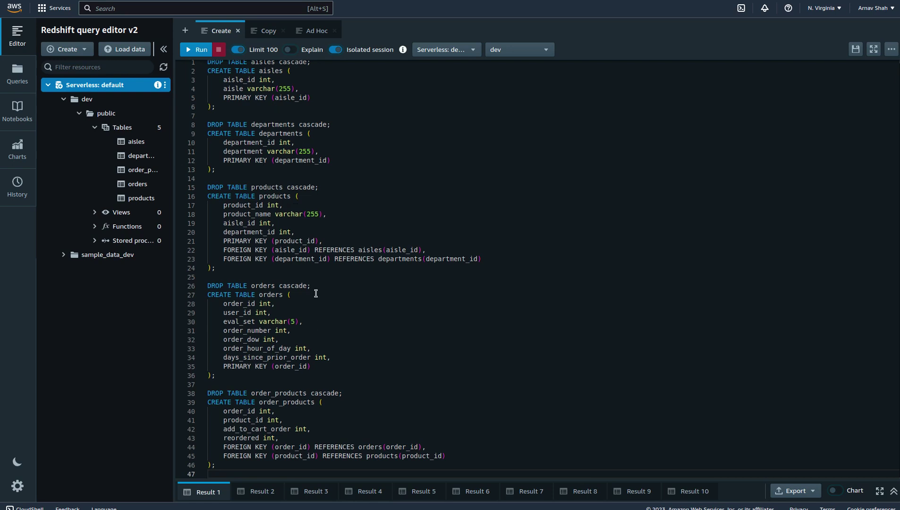
scroll(357, 175, "up", 1)
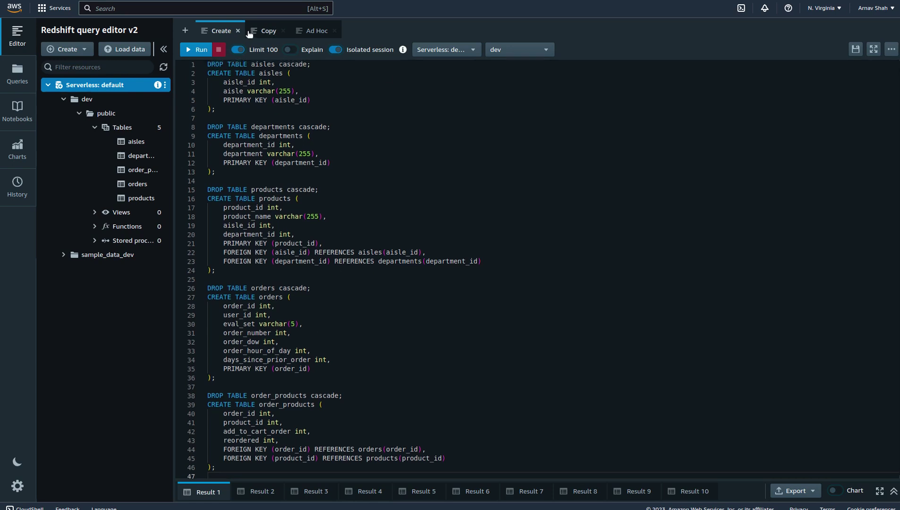
left_click(893, 491)
left_click(257, 285)
left_click(297, 287)
left_click(364, 284)
left_click(427, 287)
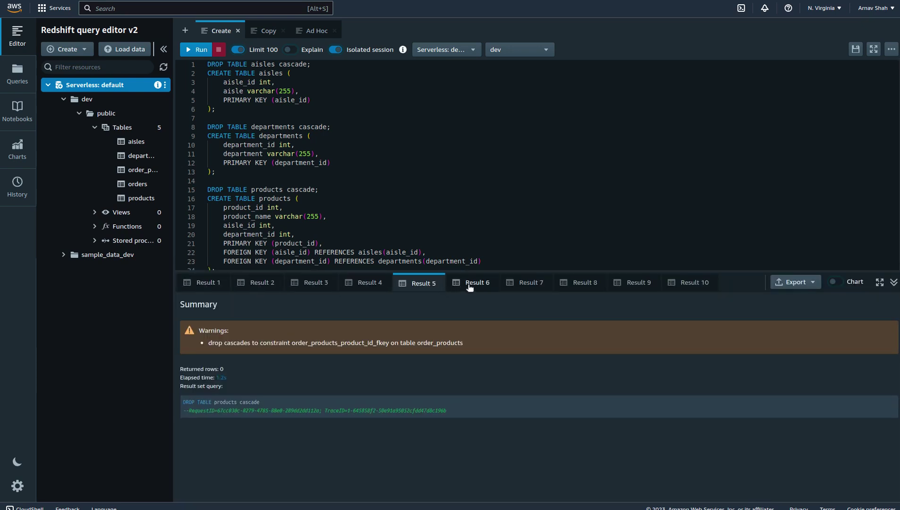
left_click(472, 289)
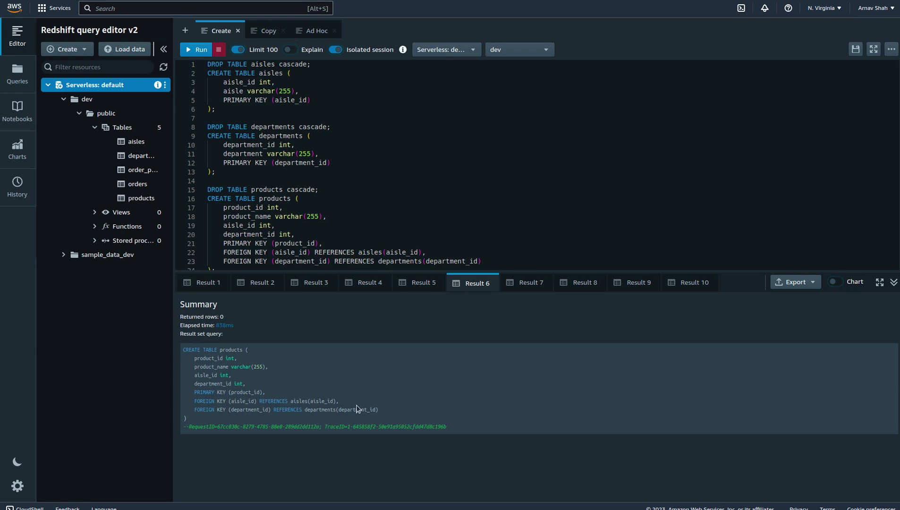
left_click(528, 283)
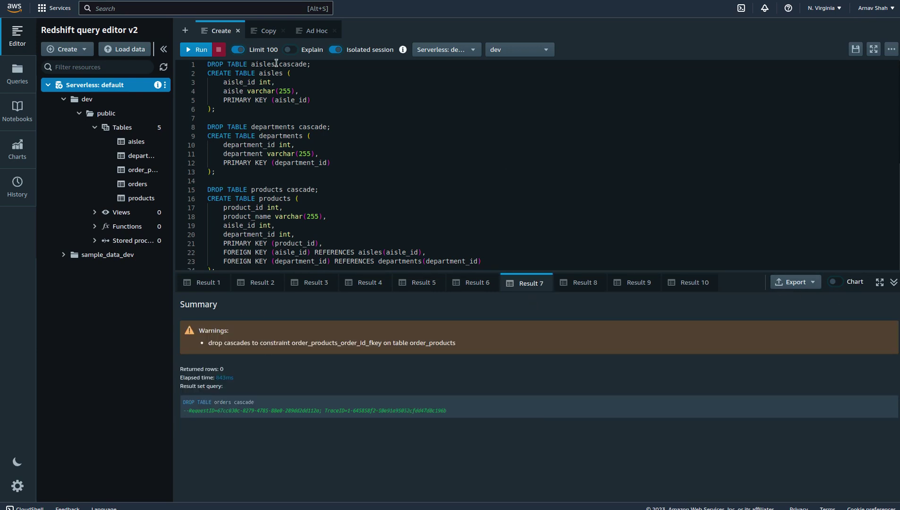
Step: On the Copy sheet, highlight the aisles COPY, its read_s3_from_redshift IAM_ROLE, then all statements
left_click(260, 33)
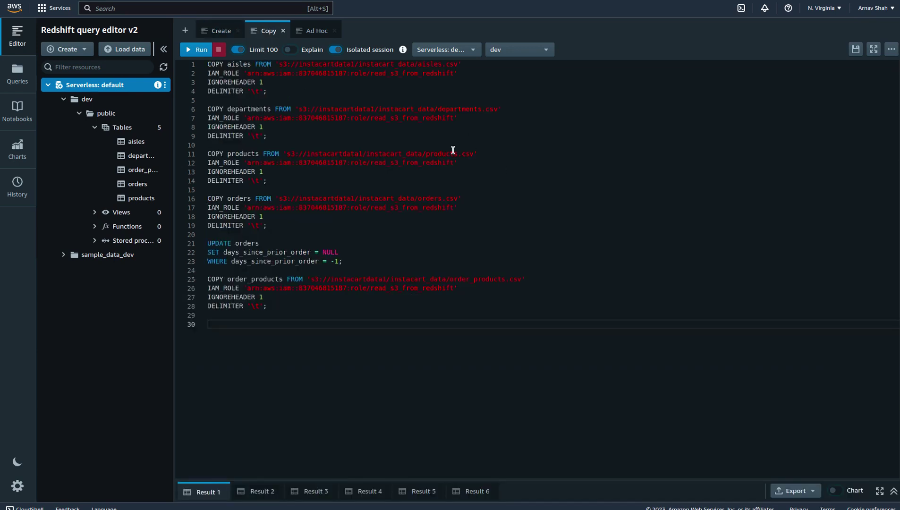
left_click_drag(267, 91, 209, 64)
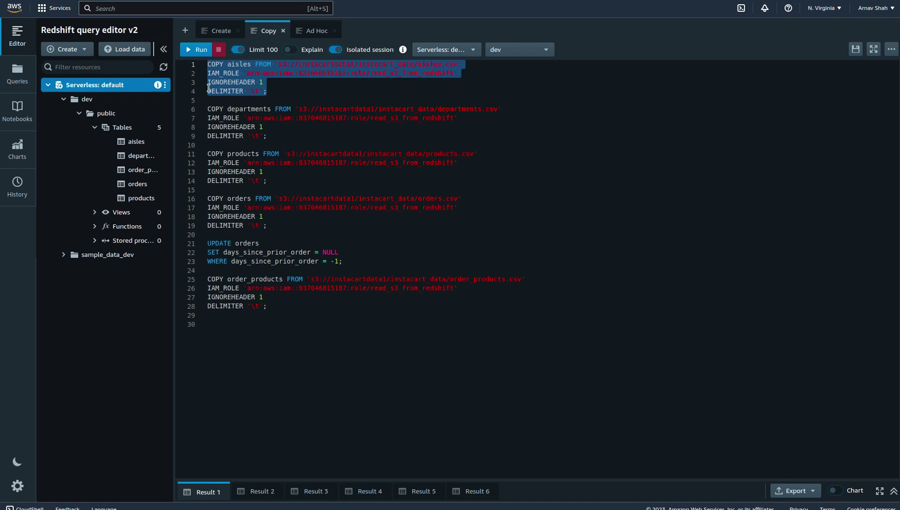
double_click(218, 64)
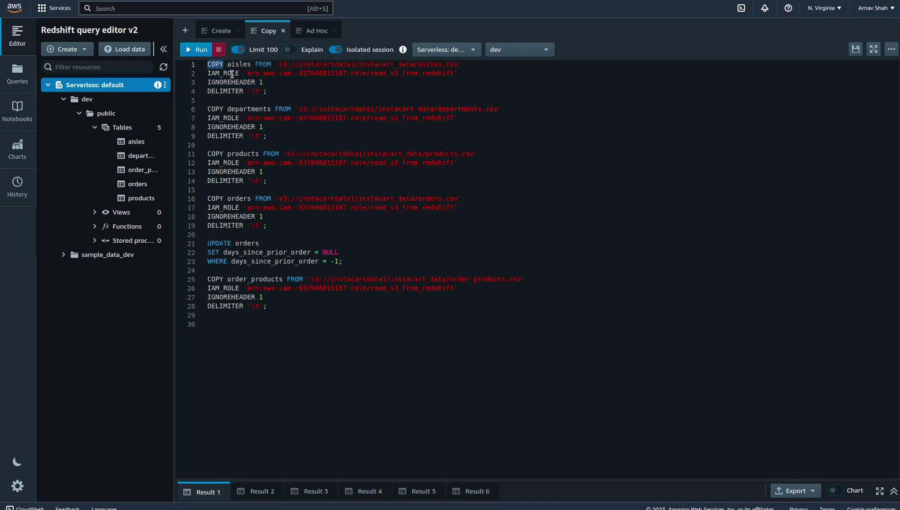
double_click(231, 75)
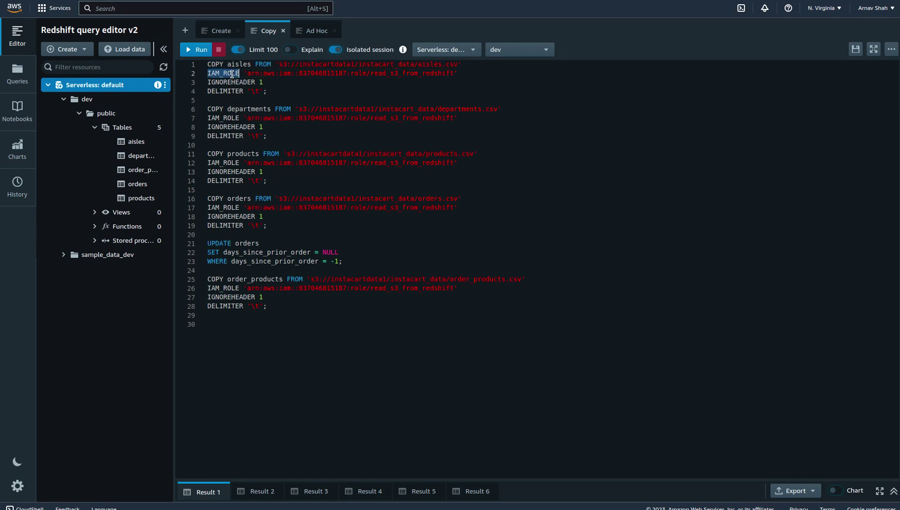
double_click(374, 74)
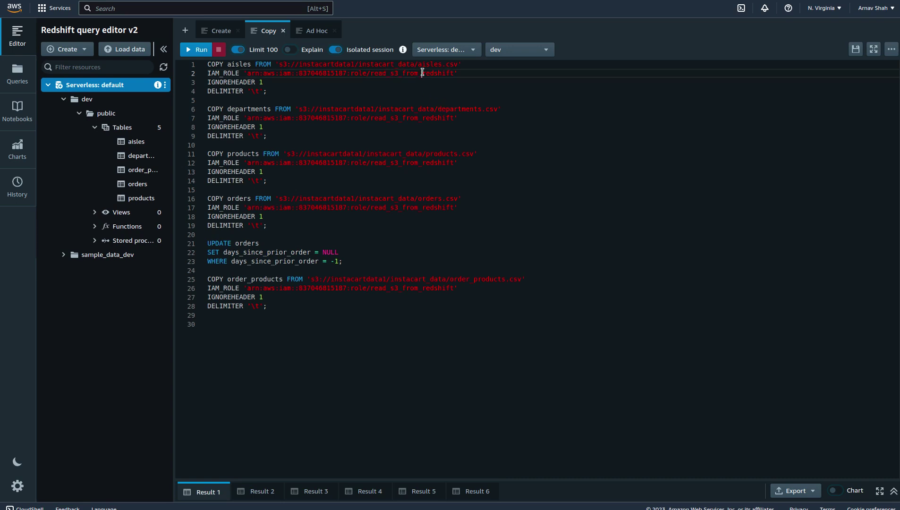
double_click(396, 73)
left_click(396, 73)
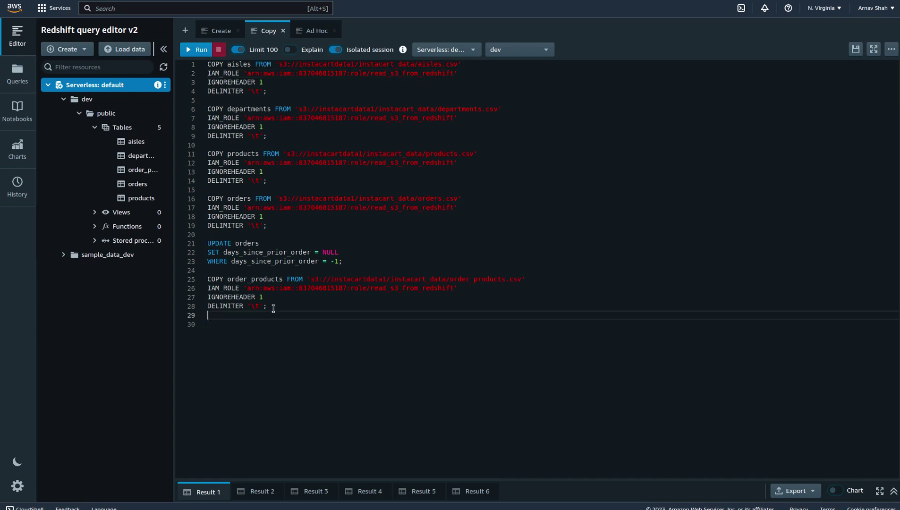
left_click_drag(270, 305, 179, 64)
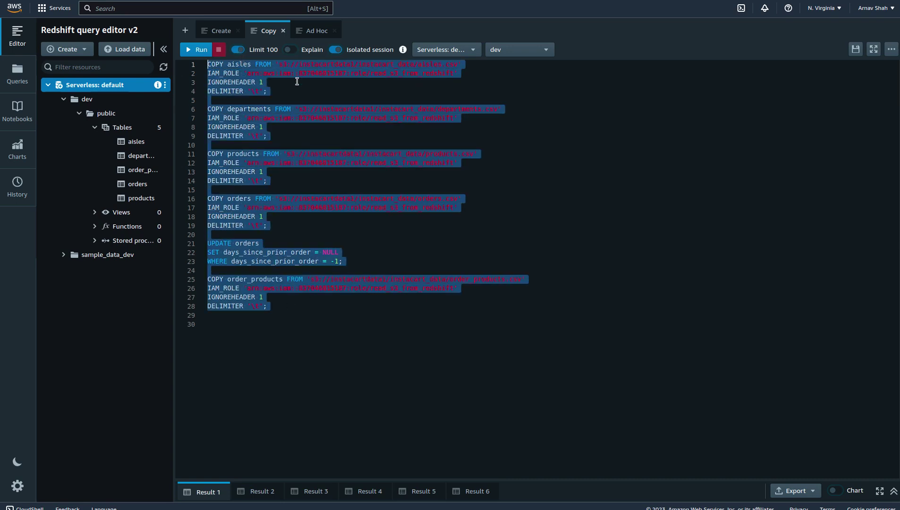
Step: Switch to the Ad Hoc sheet holding the four analysis queries
left_click(315, 31)
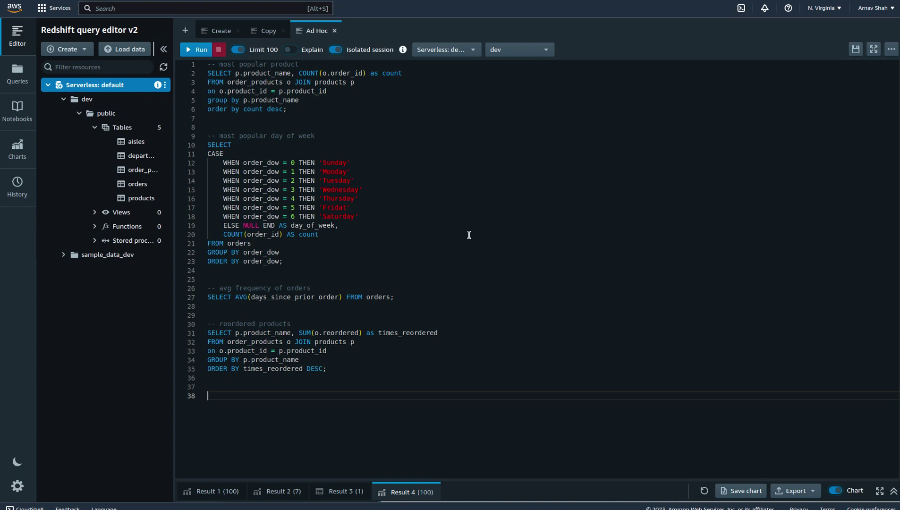
Step: Expand the reordered-products result and toggle it between table and line chart views
left_click(892, 491)
scroll(300, 116, "down", 1)
scroll(301, 123, "down", 4)
scroll(311, 186, "up", 5)
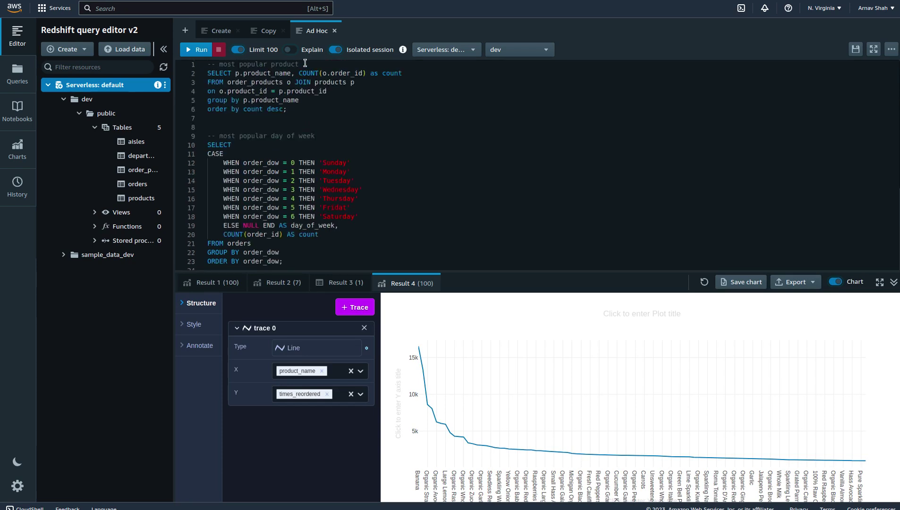
left_click_drag(299, 65, 207, 66)
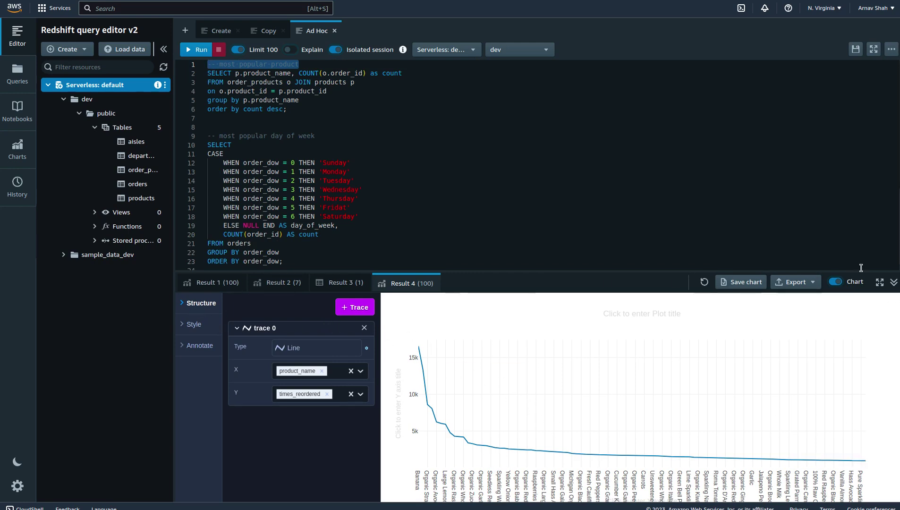
left_click(835, 282)
left_click_drag(286, 111, 207, 83)
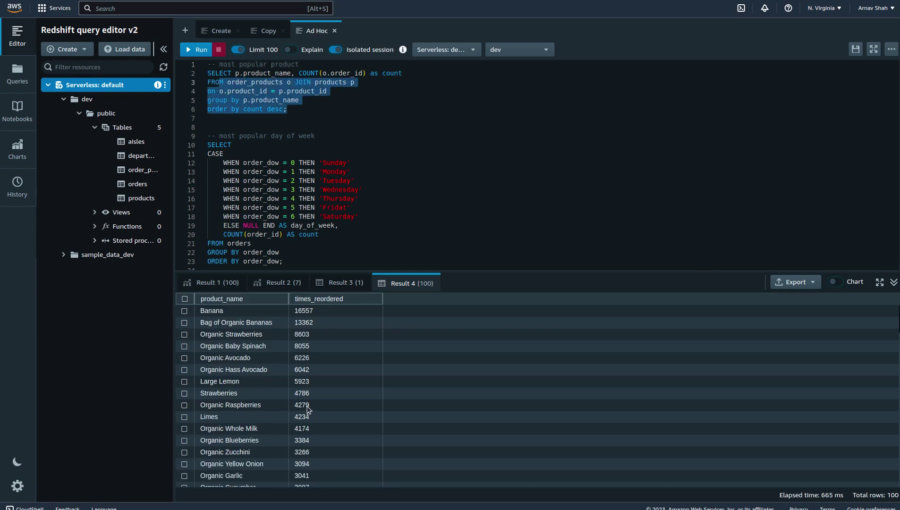
left_click(834, 283)
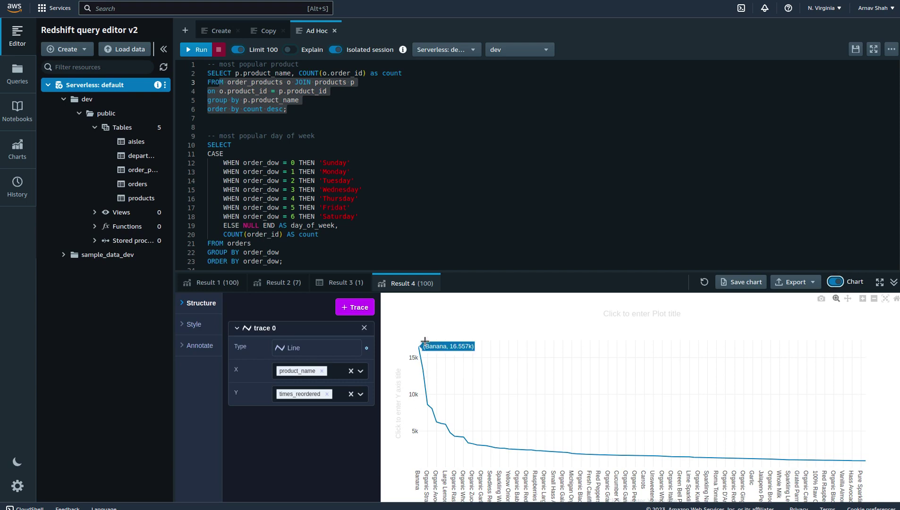
mouse_move(419, 345)
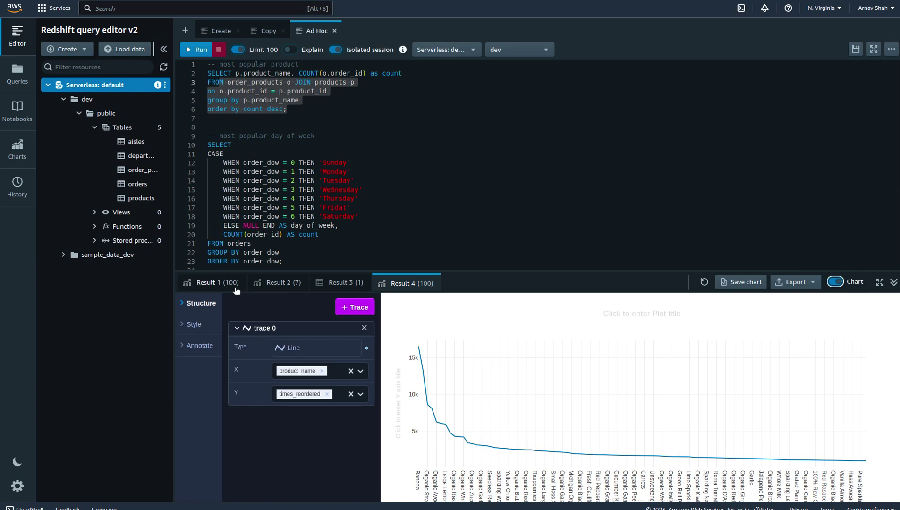
Step: Review the product order count, weekday, average days-between-orders and reordered-products result charts
left_click(213, 284)
left_click(267, 286)
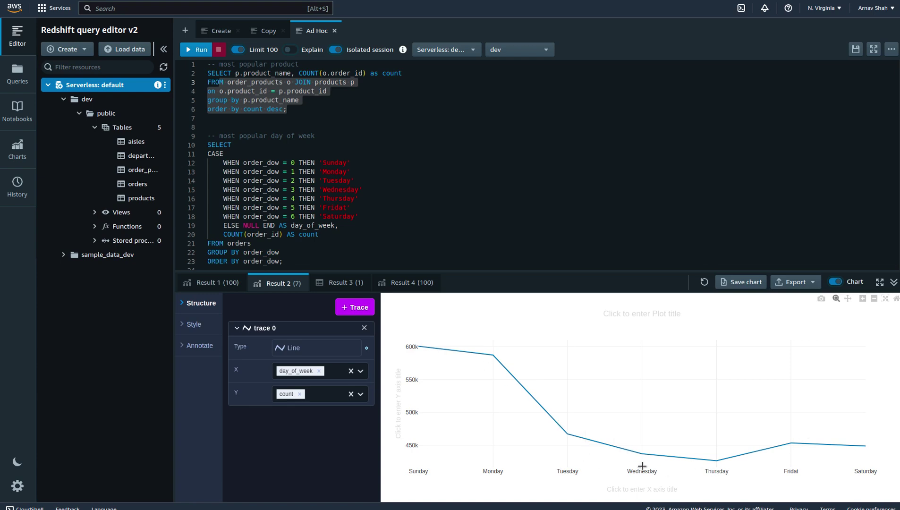
left_click(338, 282)
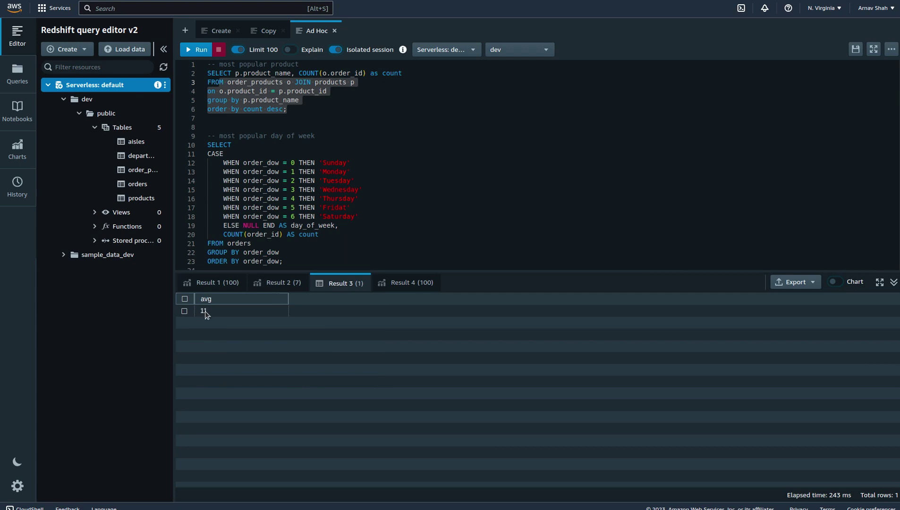
scroll(289, 200, "down", 3)
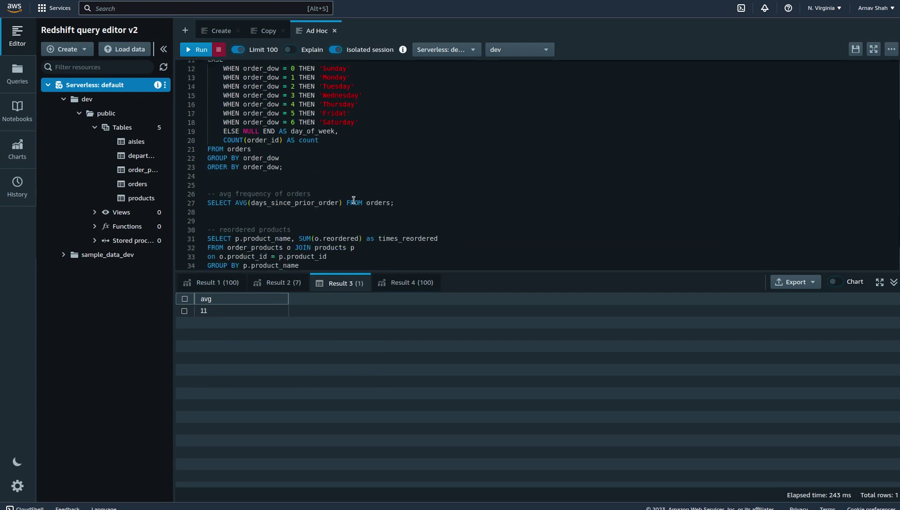
left_click_drag(394, 202, 207, 202)
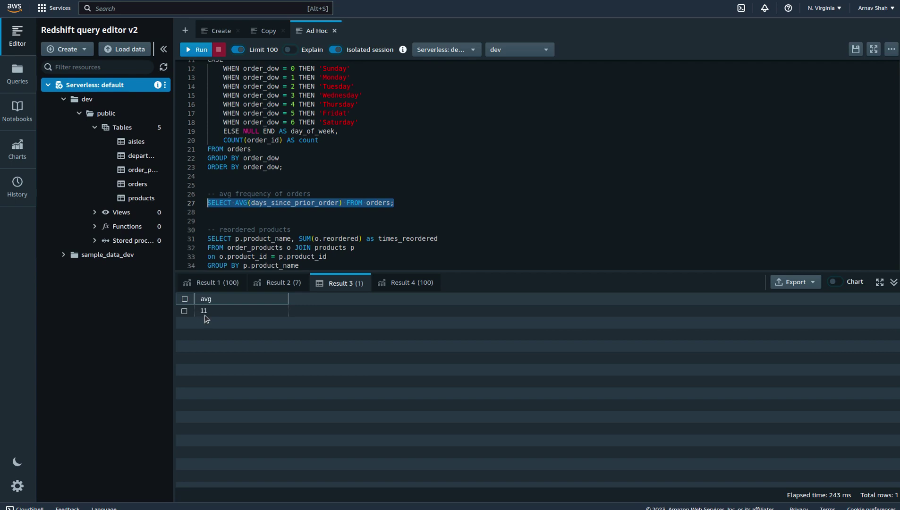
left_click(411, 283)
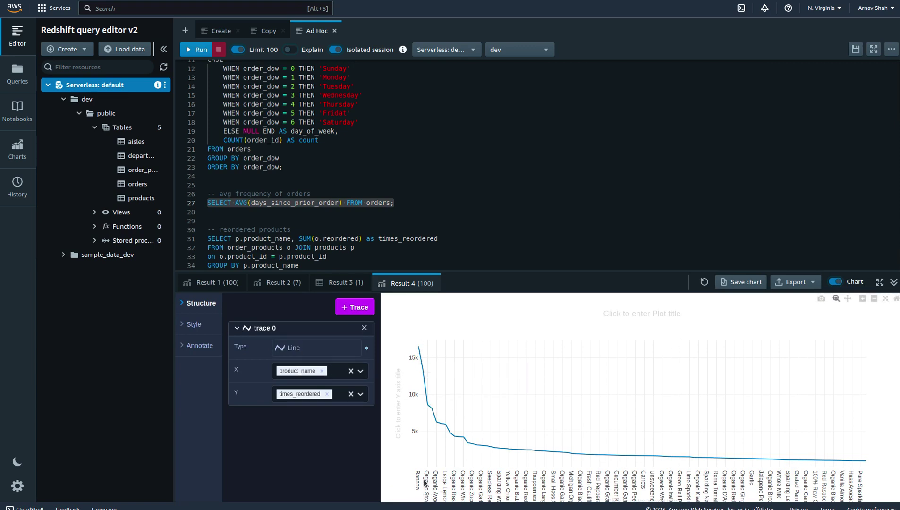
scroll(367, 155, "down", 2)
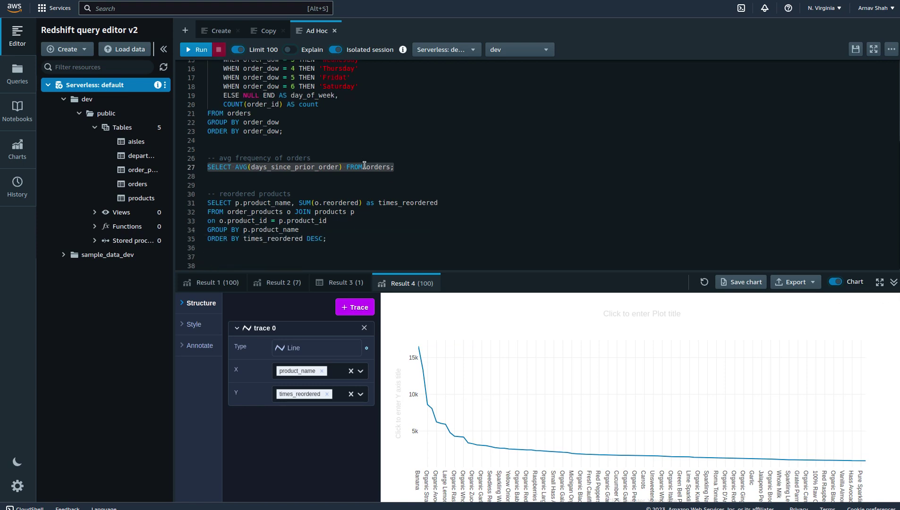
scroll(367, 173, "up", 6)
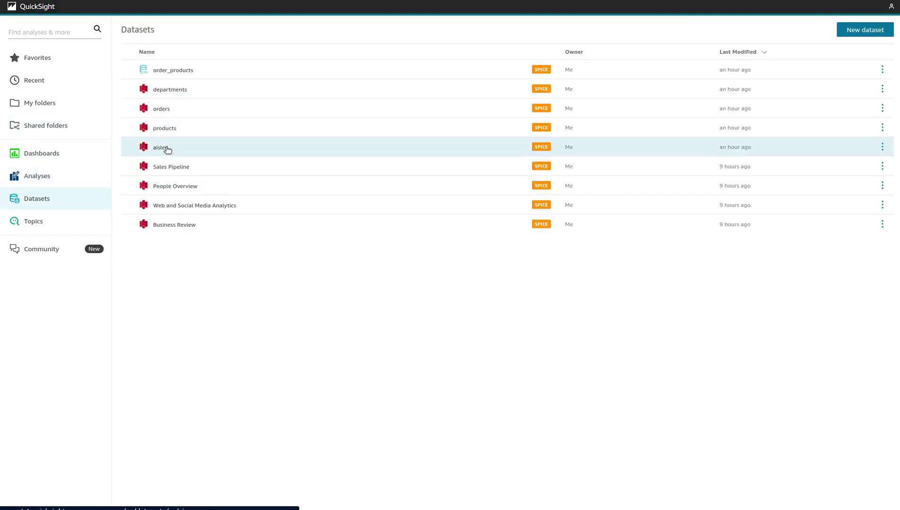
Step: Open the order_products dataset in the data prep editor to see its table joins
left_click(170, 71)
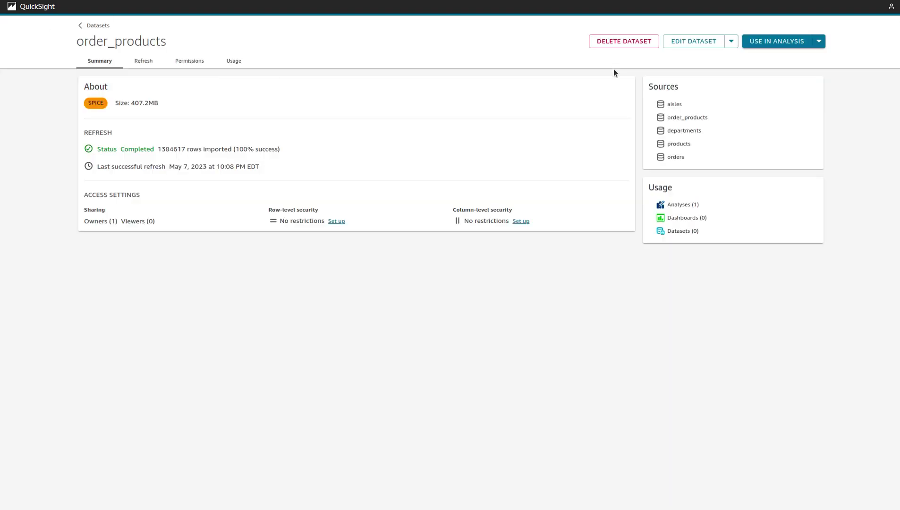
left_click(687, 43)
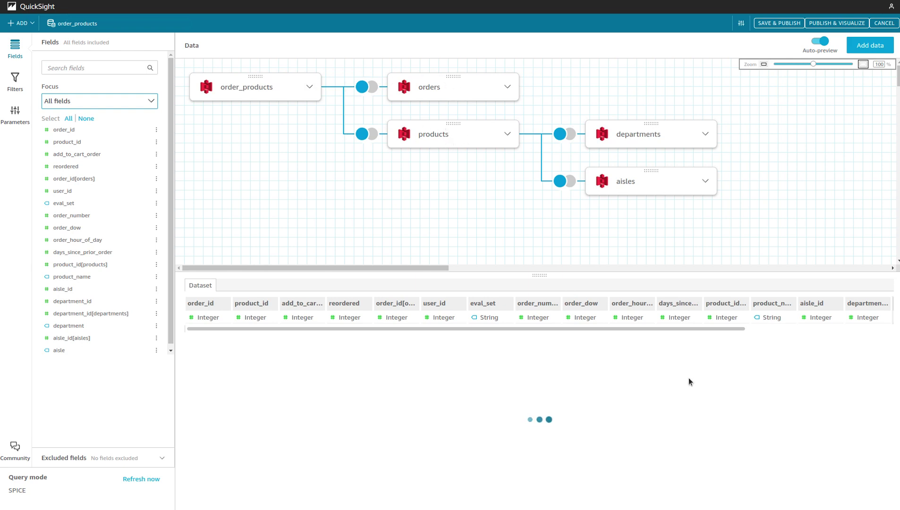
Step: Glance at the Instacart schema diagram in Shotwell, then return to the QuickSight analysis
key("alt+Tab")
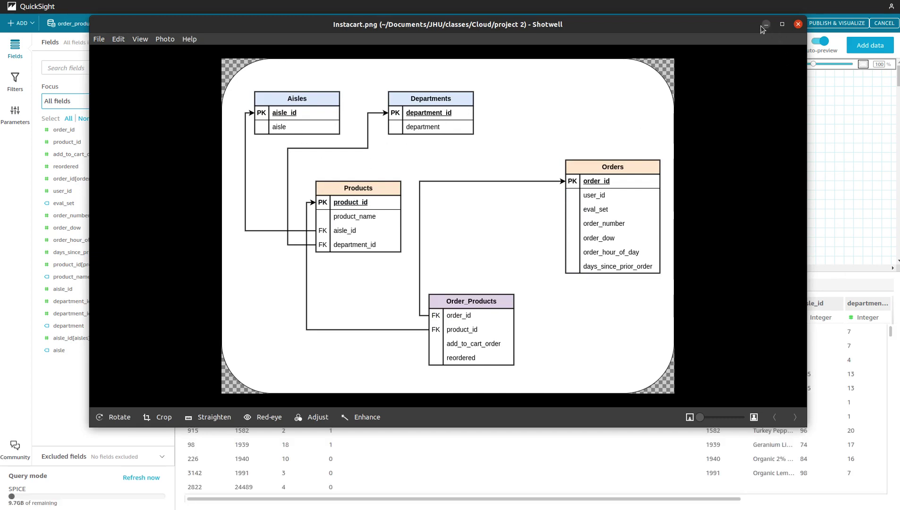
key("alt+Tab")
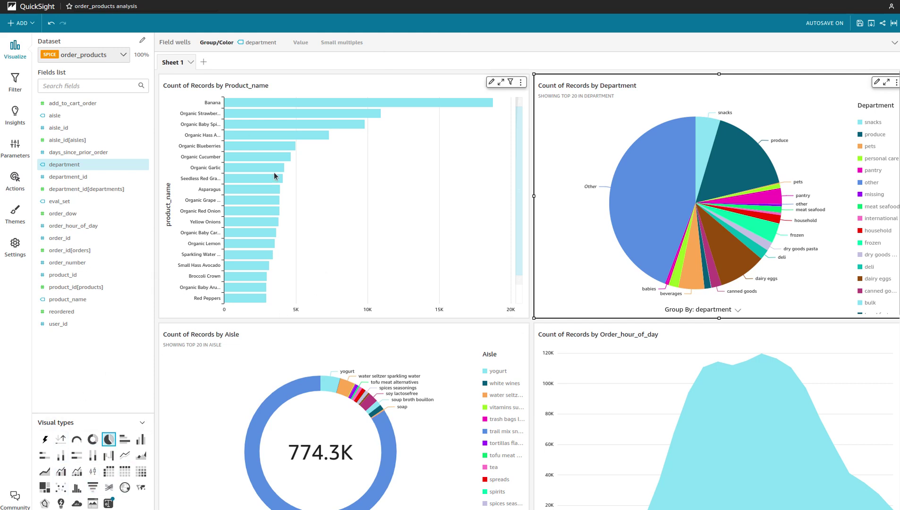
Step: Check a product's record count on the Product_name bar chart
mouse_move(323, 147)
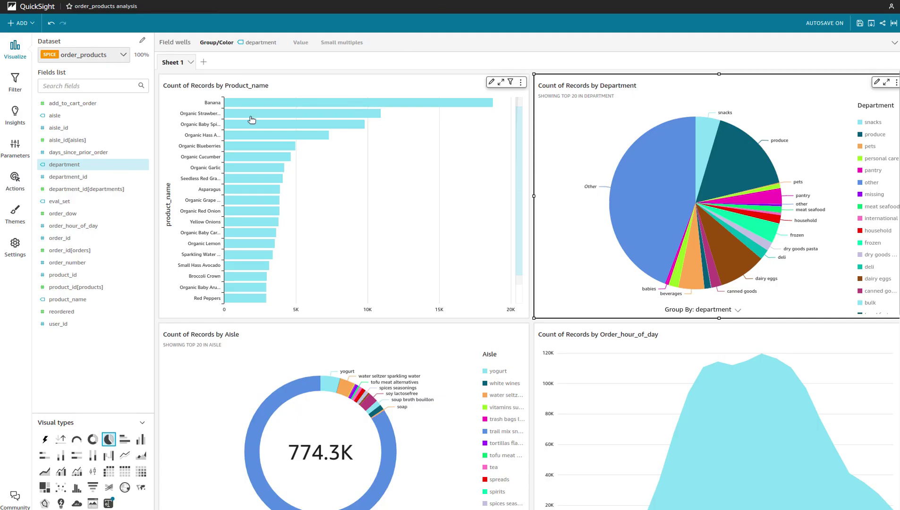
Step: Inspect the Result 1 count-by-product_name line chart in query editor v2
mouse_move(255, 101)
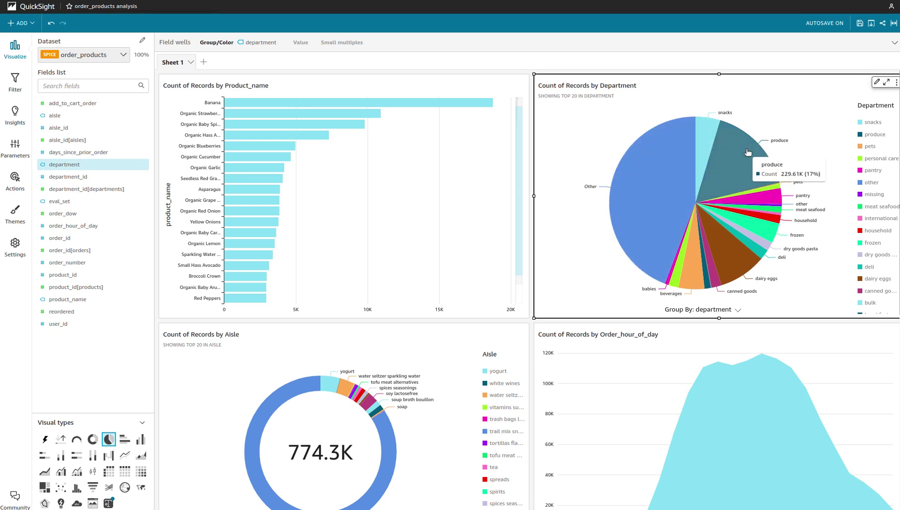
Step: Inspect the department pie's Other slice, then scroll to the aisle donut and Order_hour_of_day chart
left_click(661, 160)
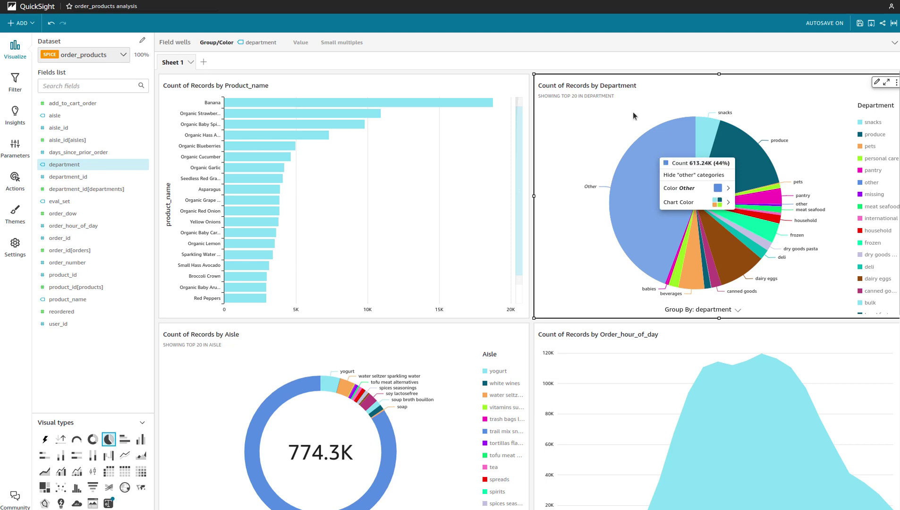
key("Escape")
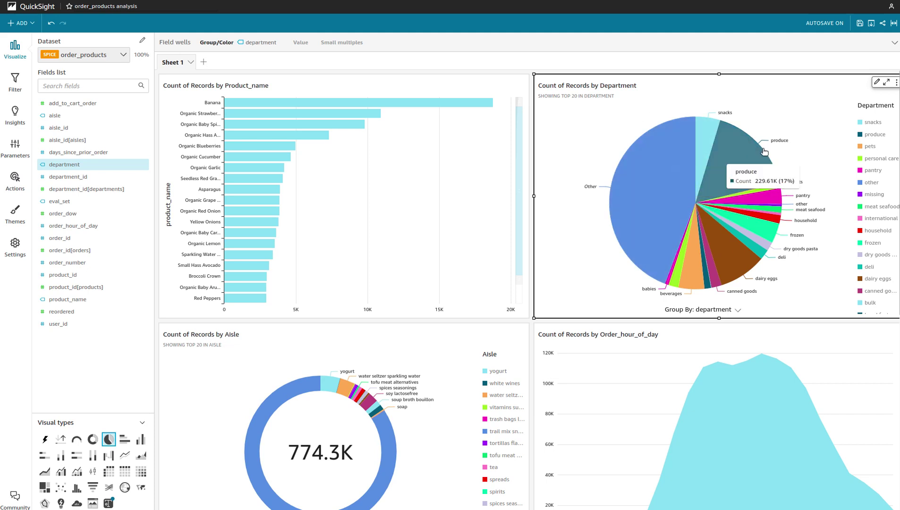
mouse_move(735, 270)
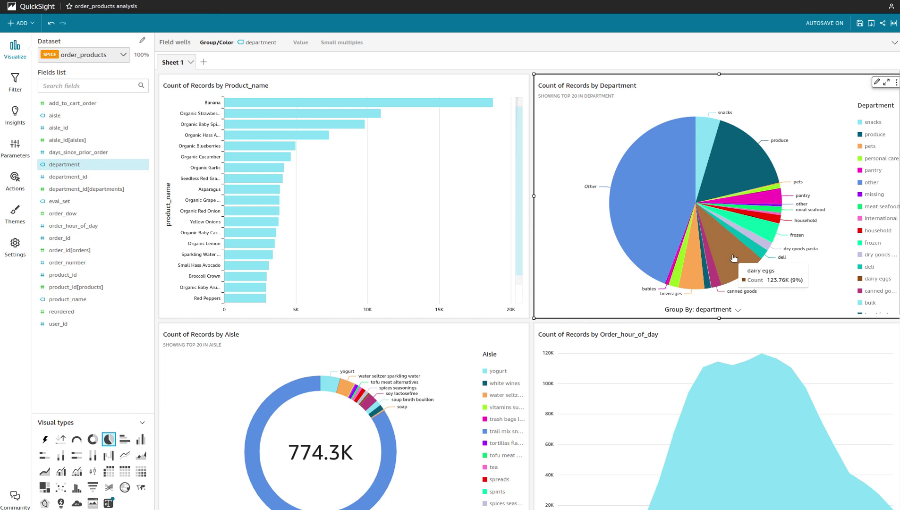
scroll(519, 317, "down", 4)
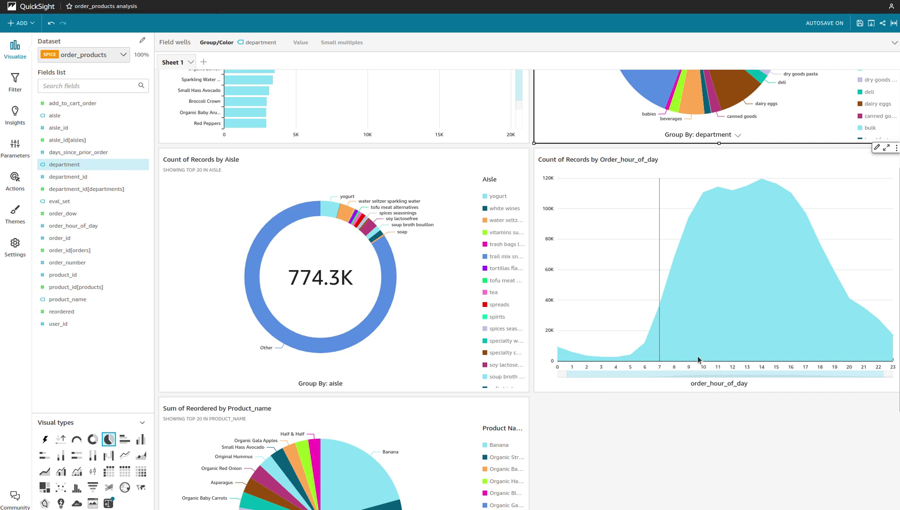
mouse_move(821, 360)
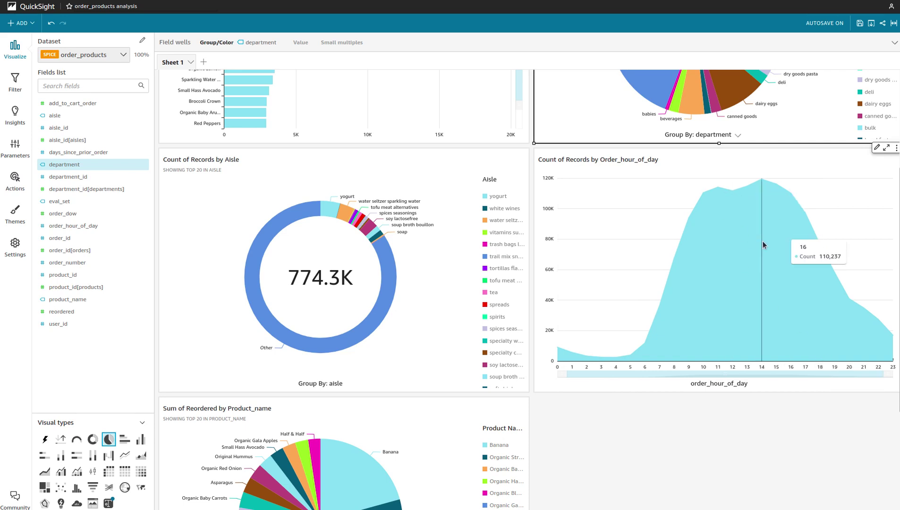
scroll(592, 460, "down", 3)
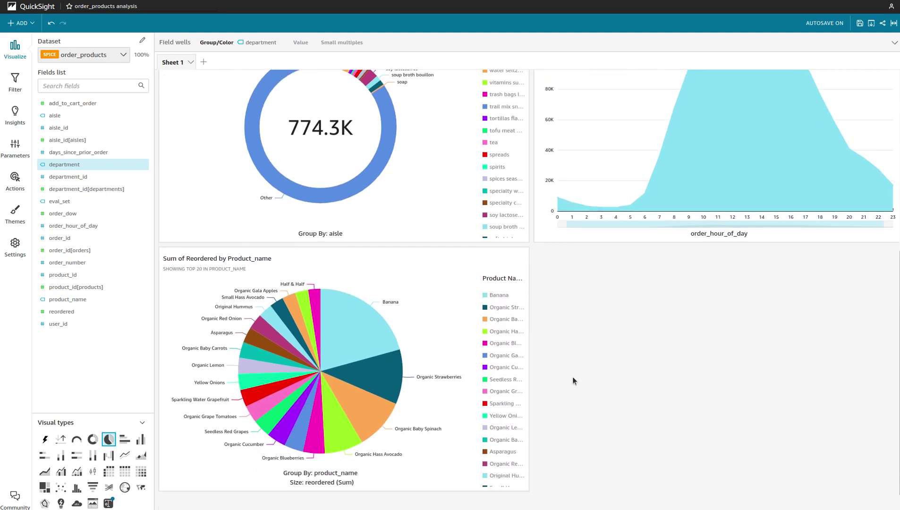
scroll(589, 380, "down", 1)
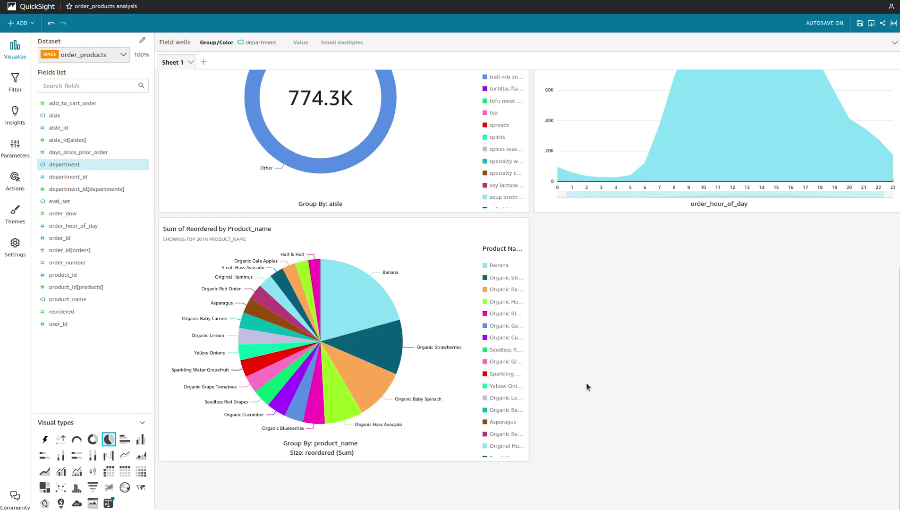
scroll(590, 408, "up", 8)
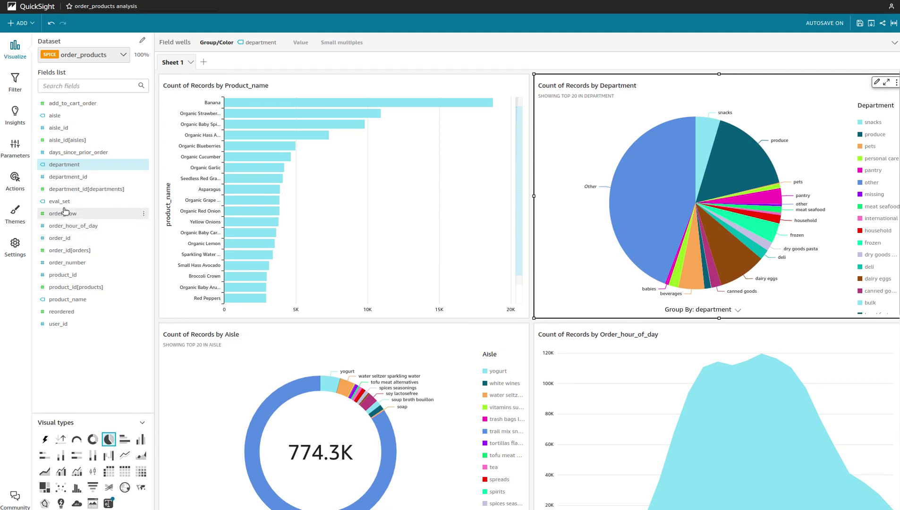
left_click(12, 85)
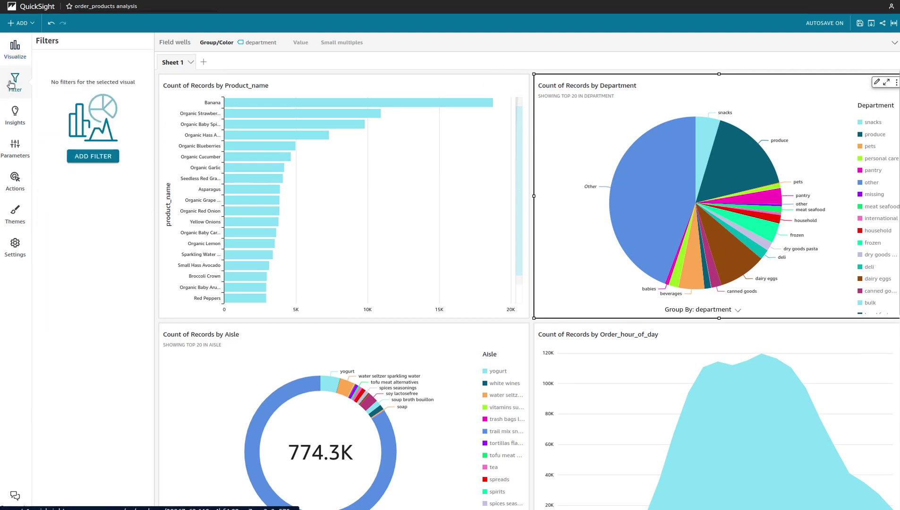
left_click(408, 87)
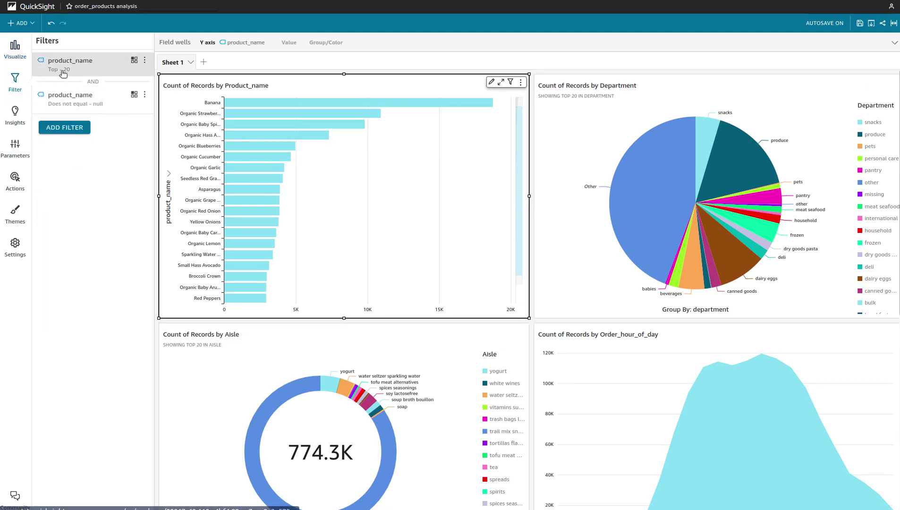
left_click(64, 71)
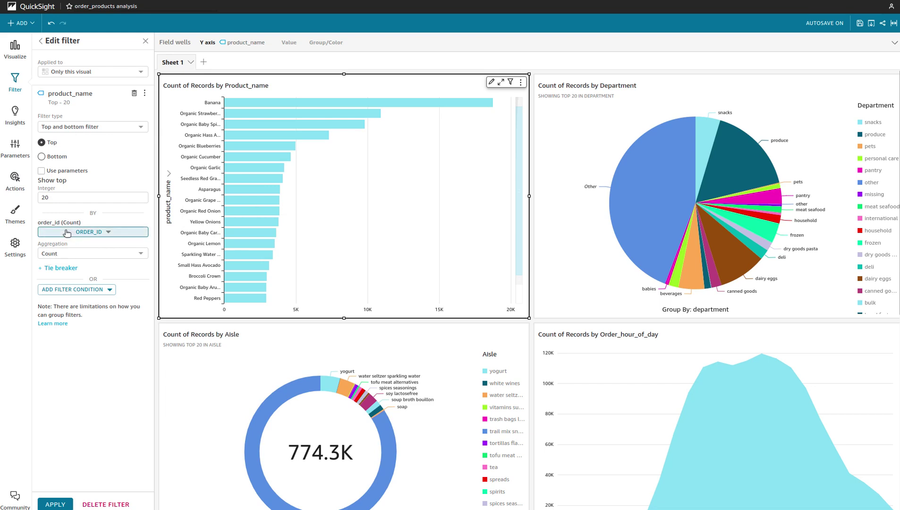
left_click(16, 53)
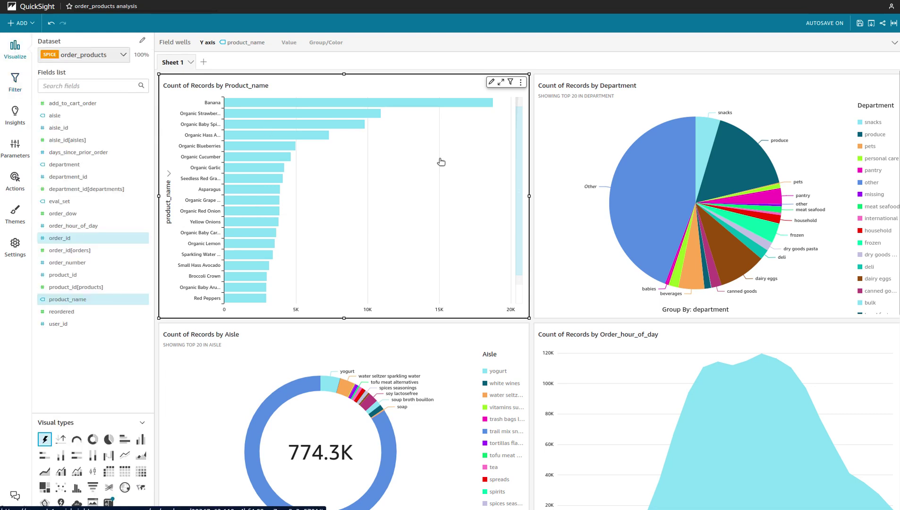
scroll(596, 277, "down", 4)
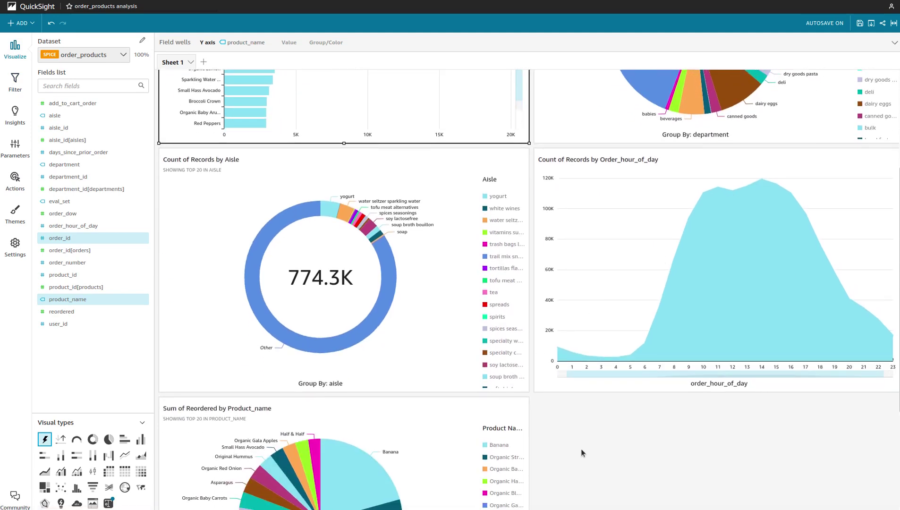
scroll(580, 449, "down", 4)
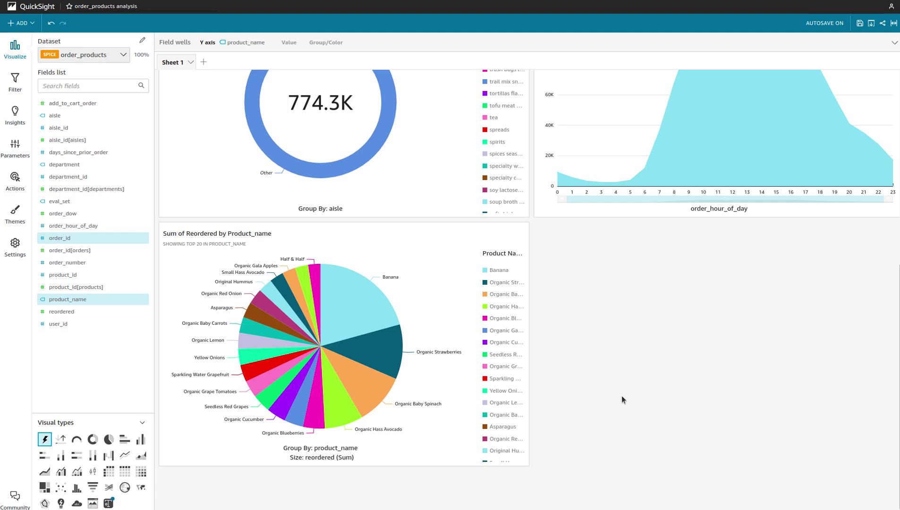
scroll(618, 376, "up", 7)
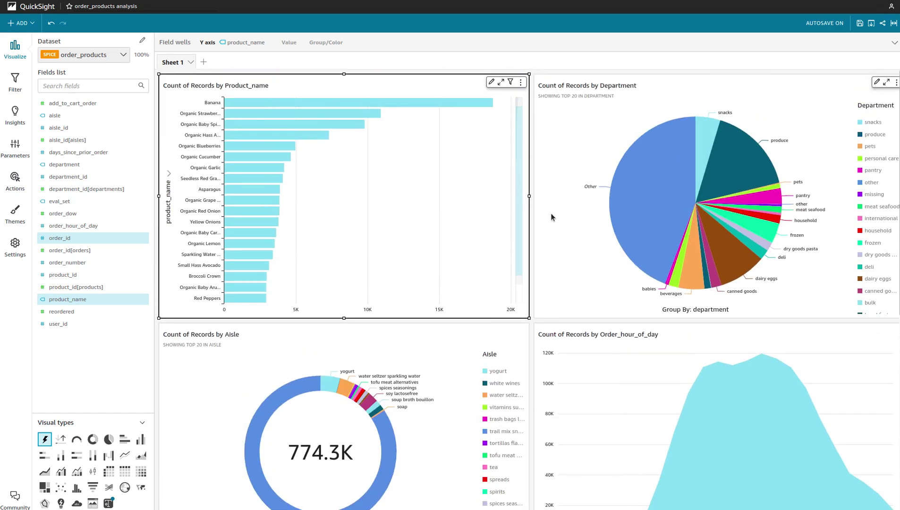
Step: Browse QuickSight's new-dataset source options, then return home and reopen the order_products analysis
left_click(23, 9)
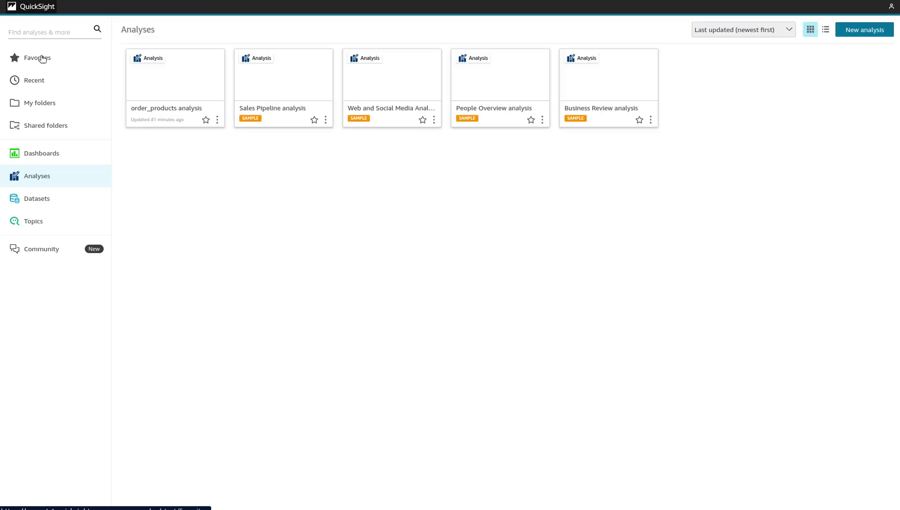
left_click(872, 31)
left_click(59, 37)
scroll(314, 224, "down", 5)
scroll(181, 268, "up", 5)
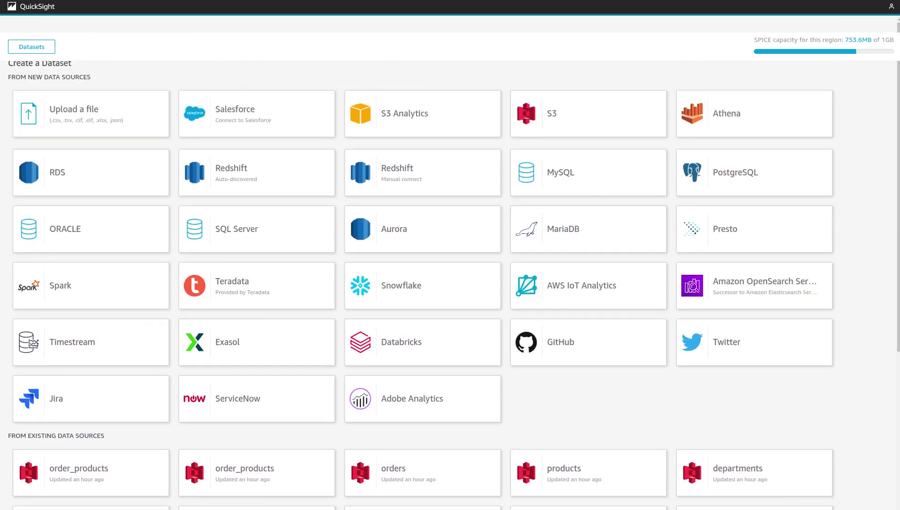
left_click(40, 8)
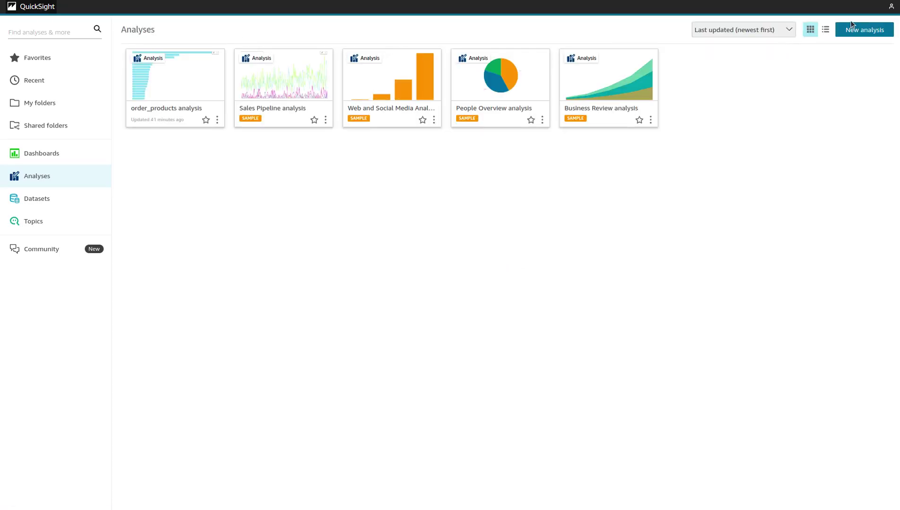
left_click(196, 71)
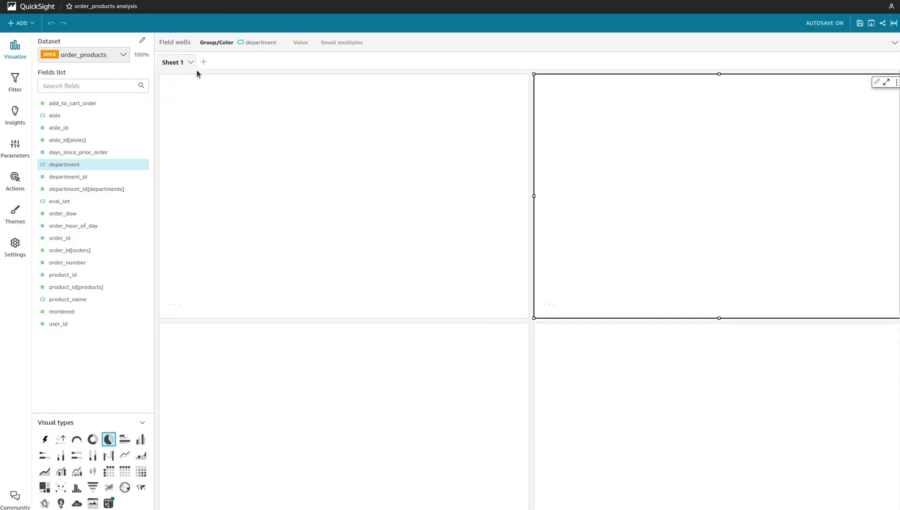